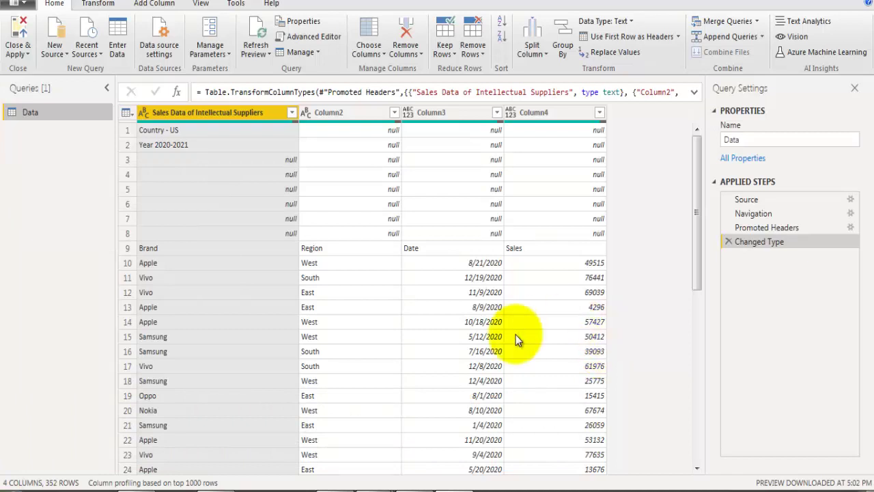
Step: Switch to the source workbook in Excel and select the sales table from the Brand header row down to row 19
left_click(220, 487)
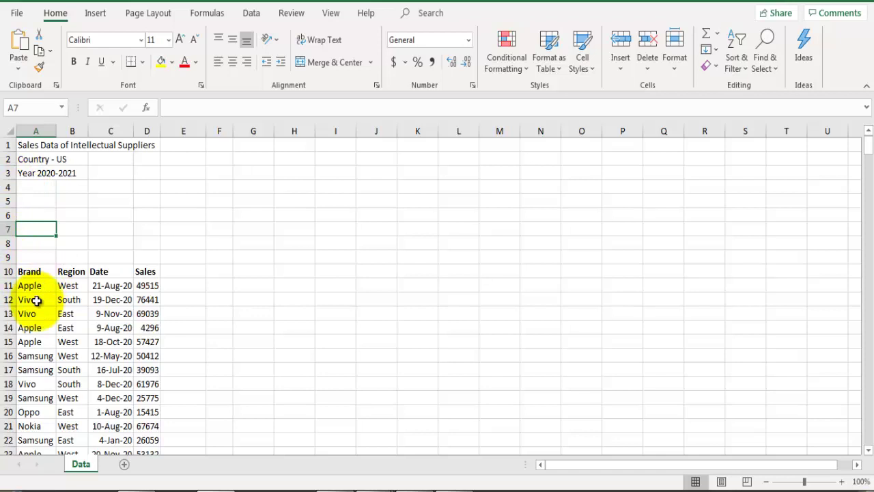
left_click_drag(34, 271, 139, 391)
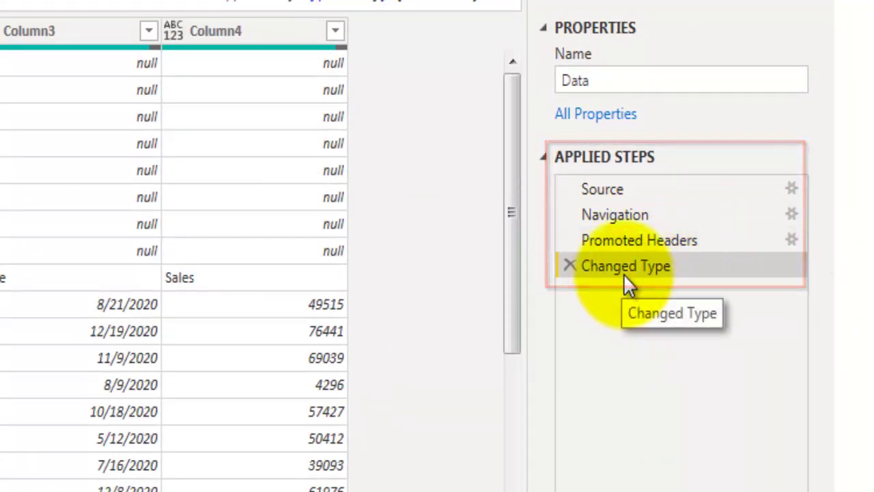
Step: Delete the Promoted Headers step and every step after it from the Data query
left_click(688, 240)
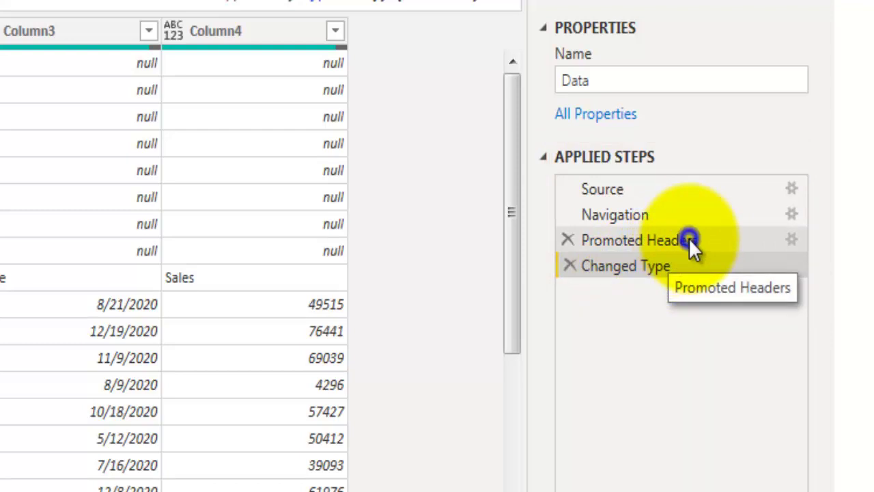
left_click(750, 345)
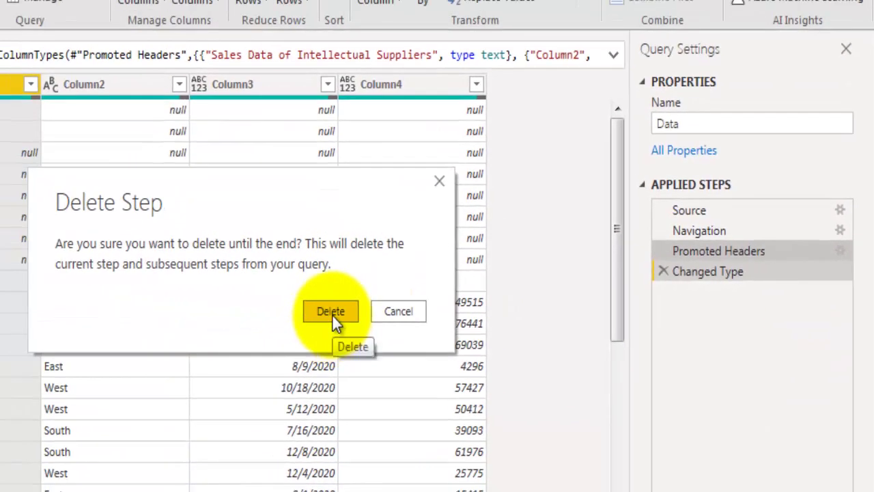
left_click(332, 312)
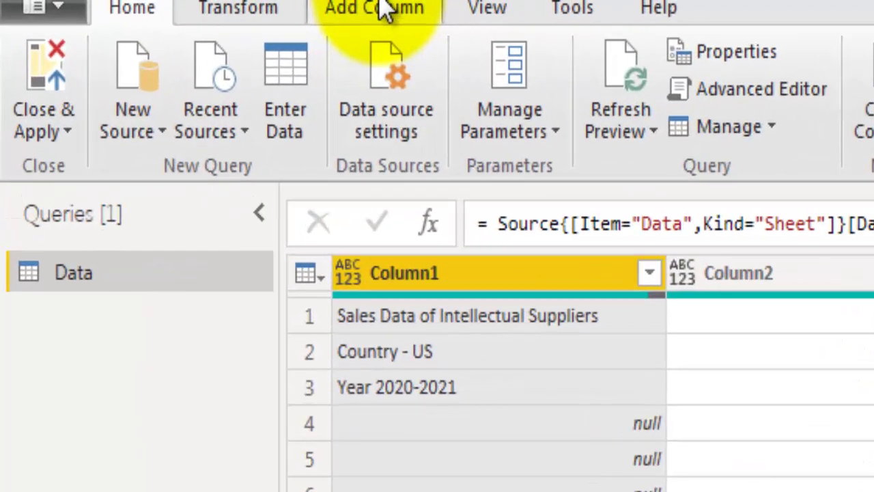
Step: Add an index column starting from 0 to the Data query
left_click(156, 4)
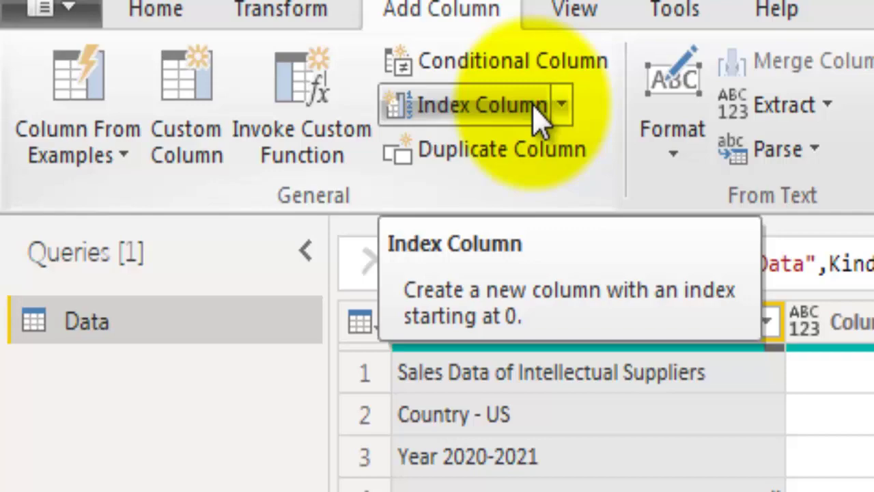
left_click(561, 108)
left_click(536, 154)
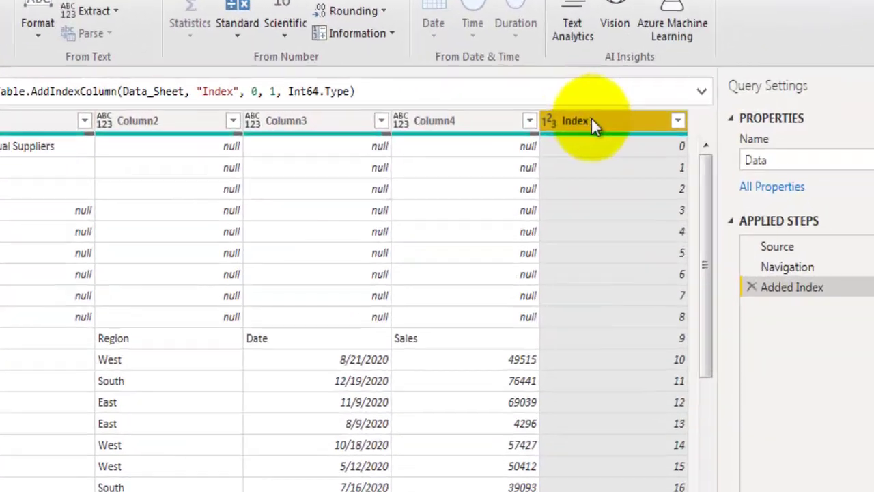
Step: Rename the Index column to Row_Number
double_click(611, 112)
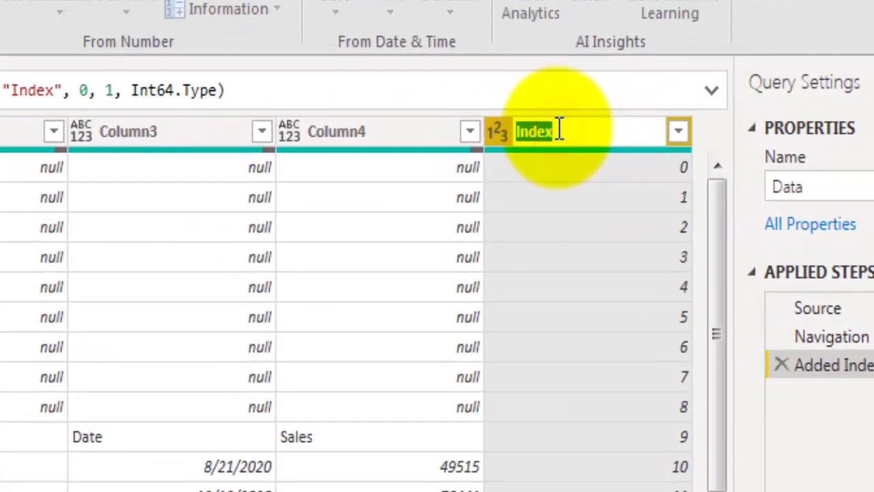
type("Row")
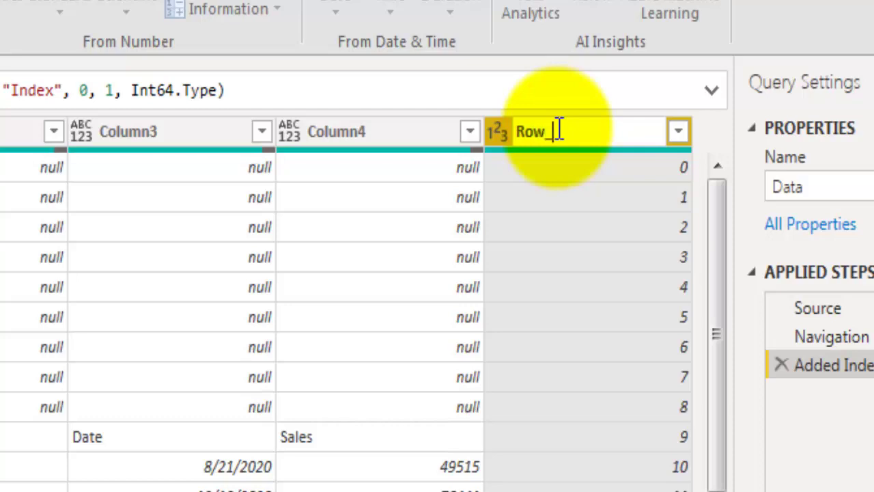
type("_Number")
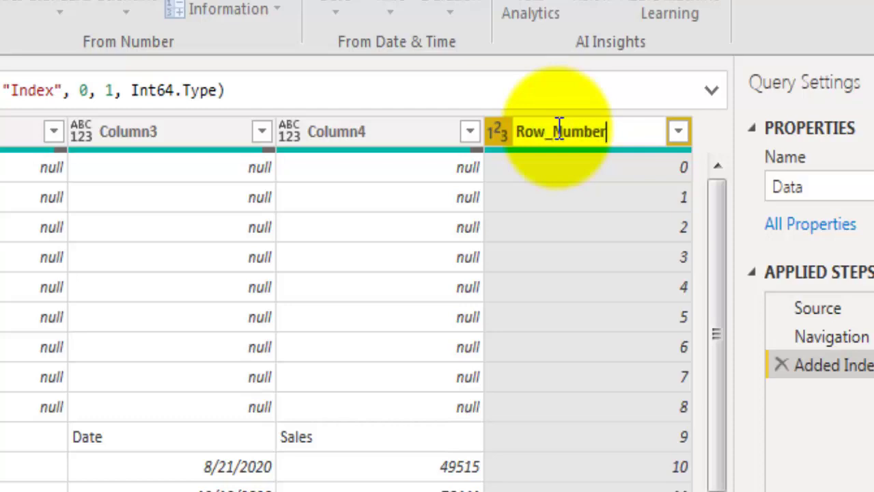
key("Return")
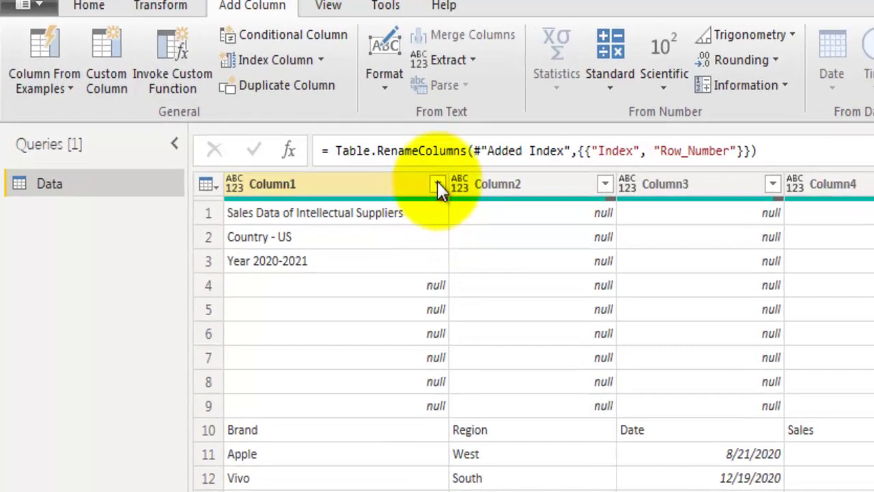
Step: Filter Column1 to keep only the rows with the value Brand
left_click(267, 112)
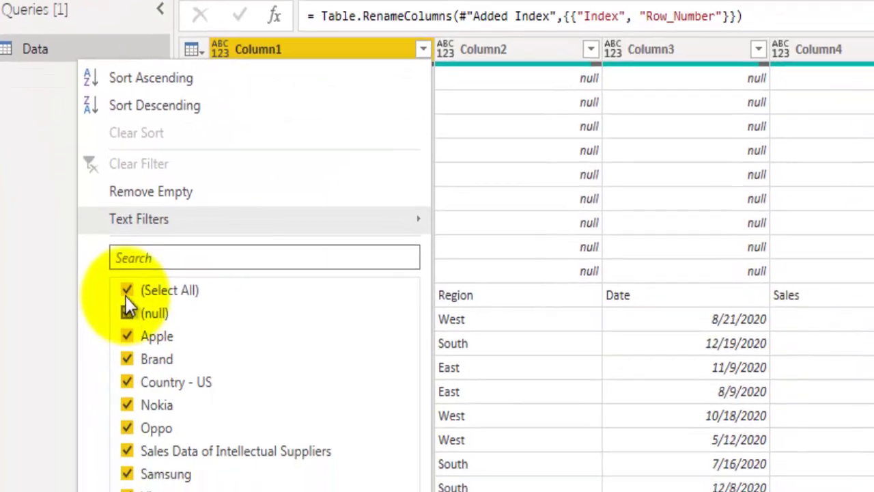
left_click(141, 424)
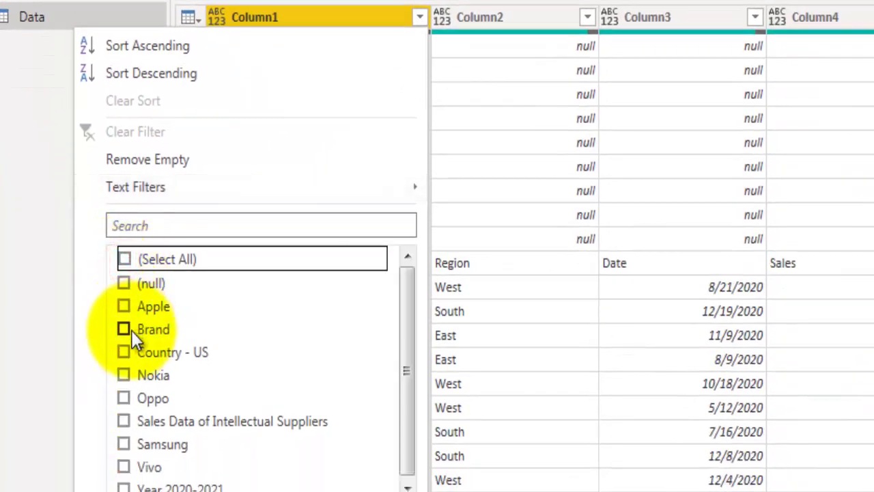
left_click(127, 330)
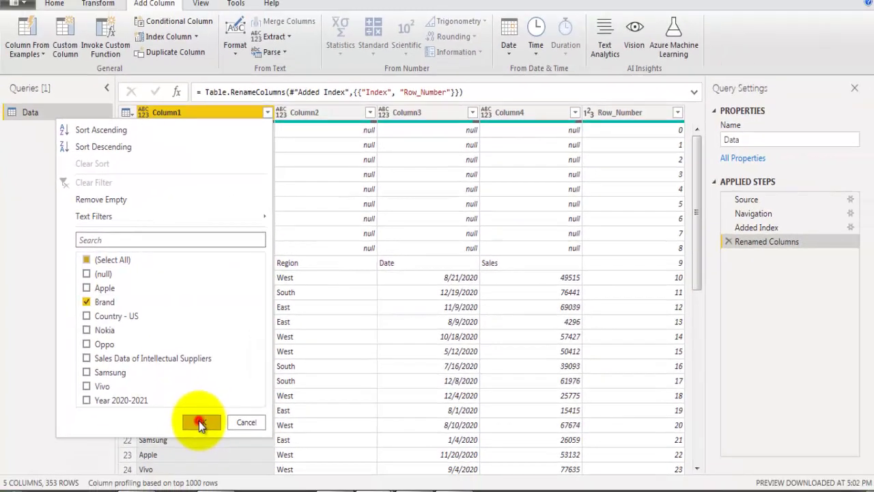
left_click(199, 421)
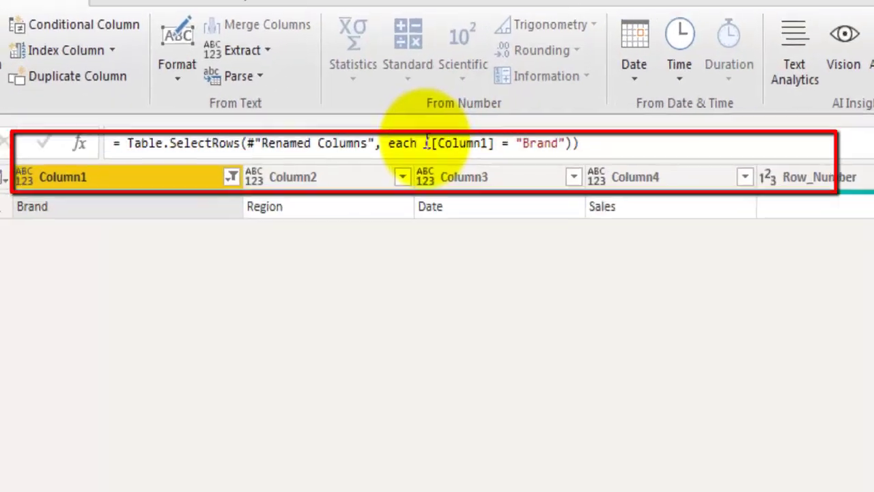
Step: Edit the filter formula by removing the parentheses around the Brand condition and appending [Row_Number] after the Table.SelectRows call
left_click(429, 143)
type("(")
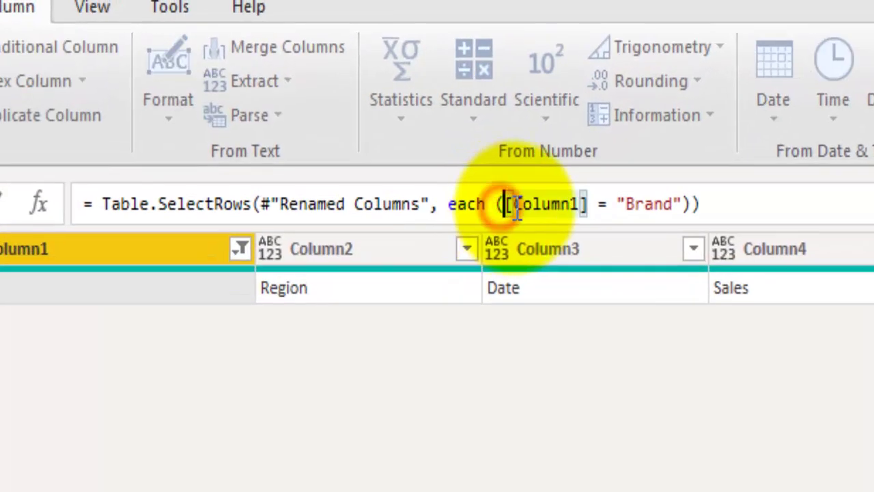
key("BackSpace")
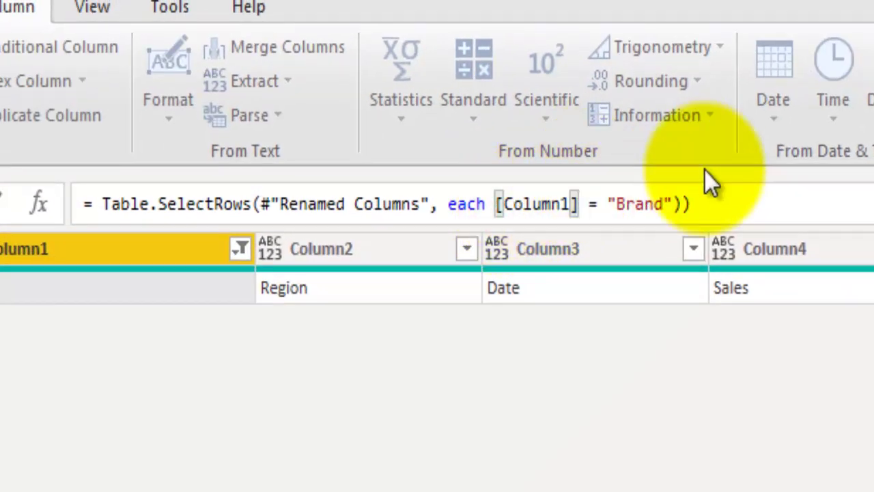
left_click(722, 212)
key("BackSpace")
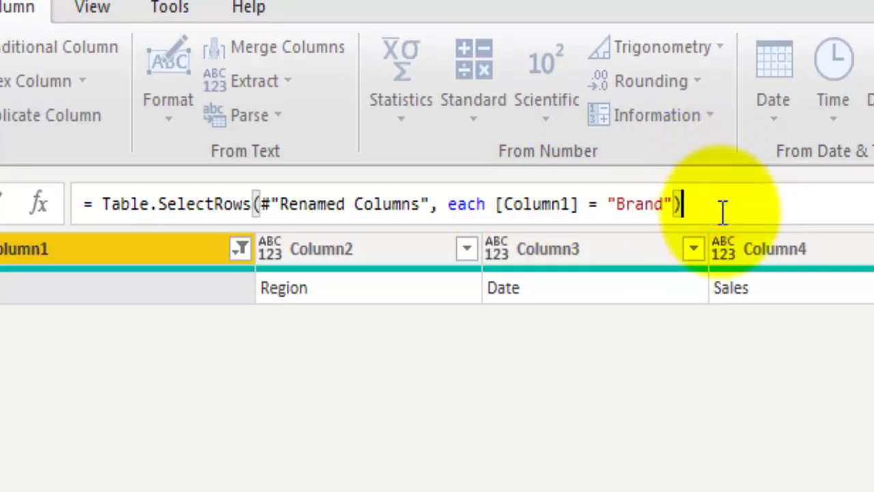
type("[")
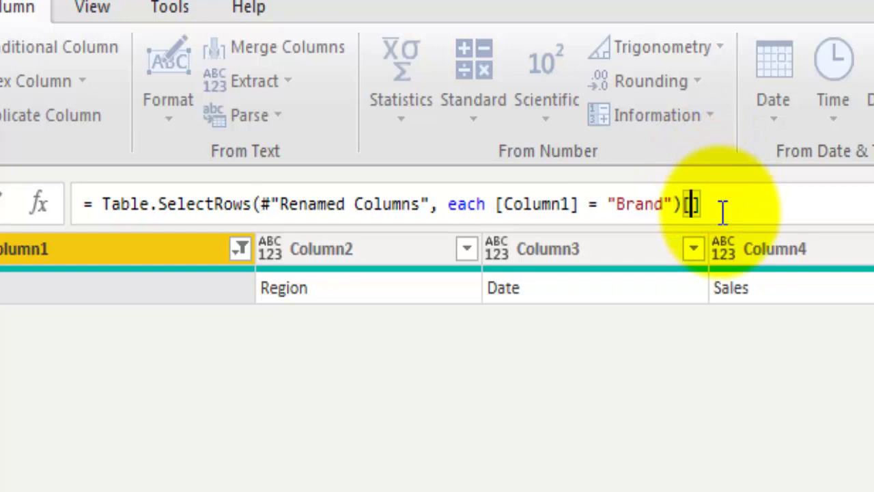
type("RowNumber")
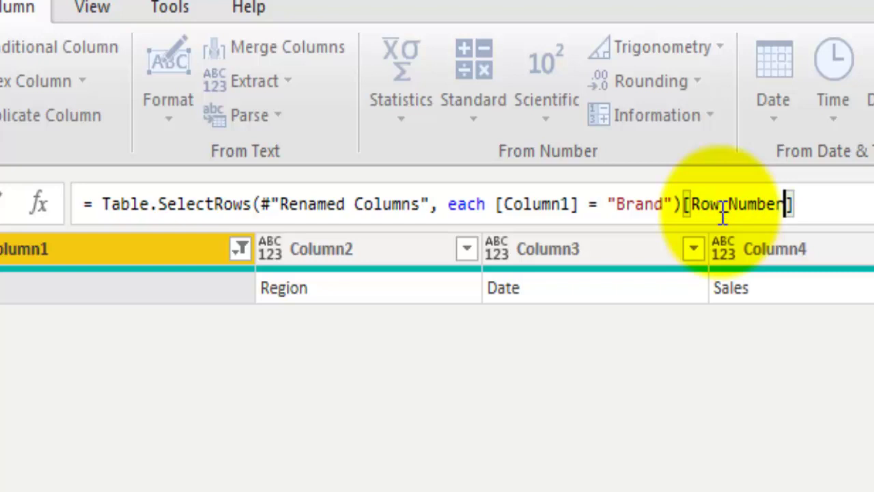
key("Return")
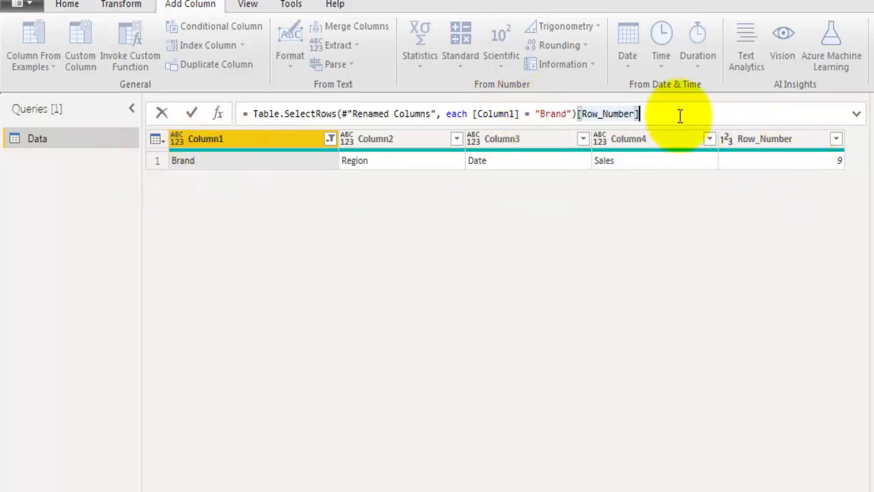
key("Return")
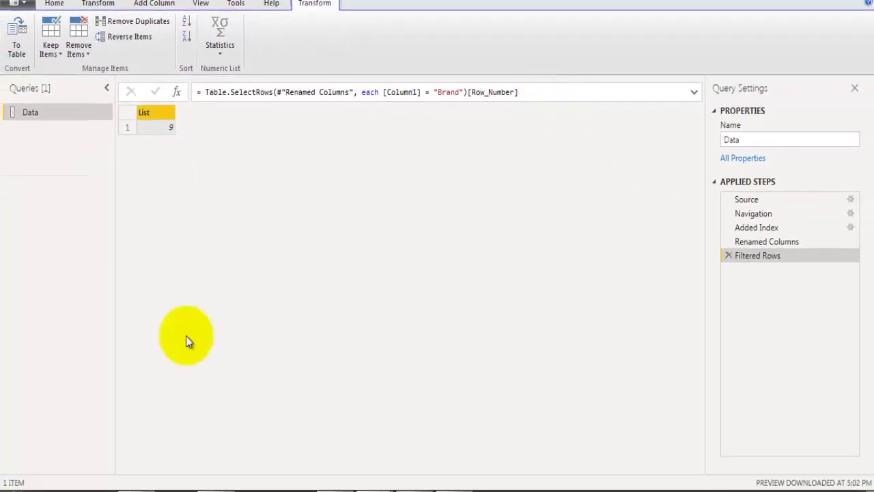
Step: Switch to the source workbook in Excel and delete two blank rows above the Brand header, starting at row 7
left_click(205, 488)
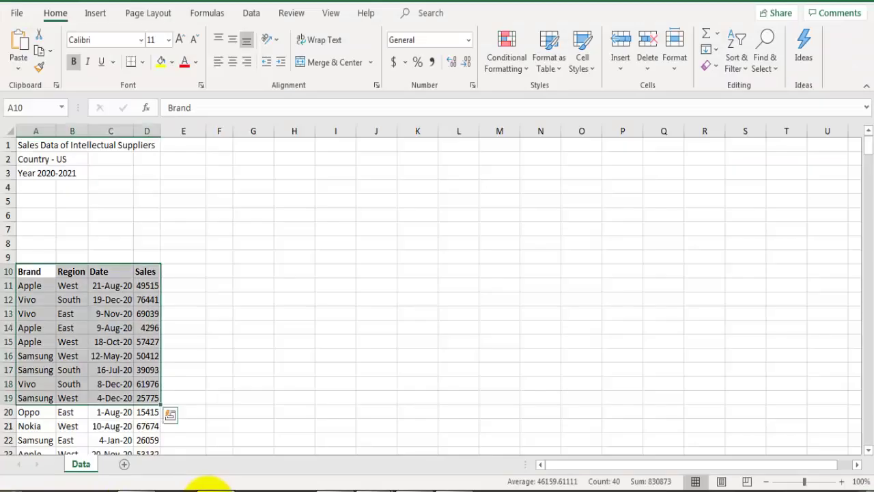
left_click_drag(20, 145, 140, 259)
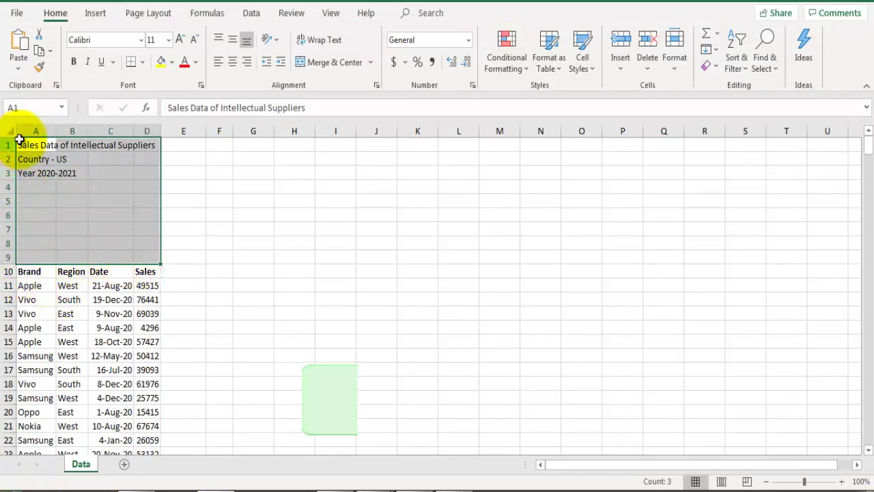
left_click(25, 229)
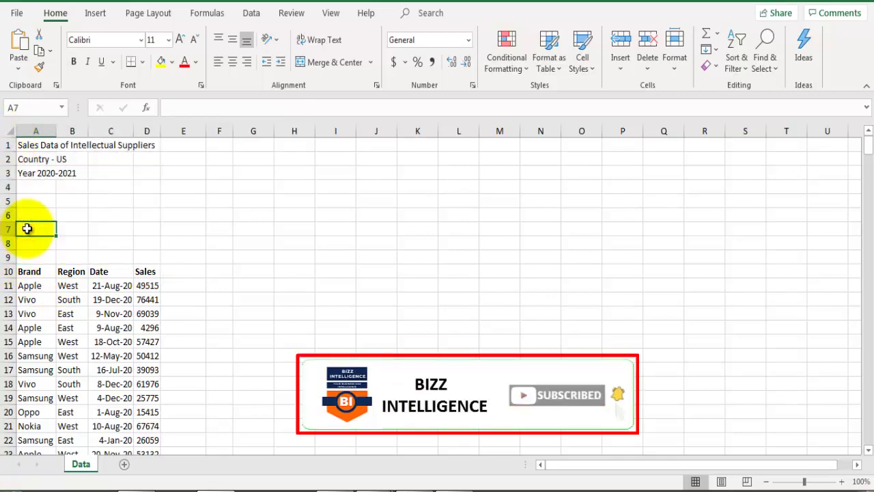
key("ctrl+minus")
key("Escape")
key("shift+space")
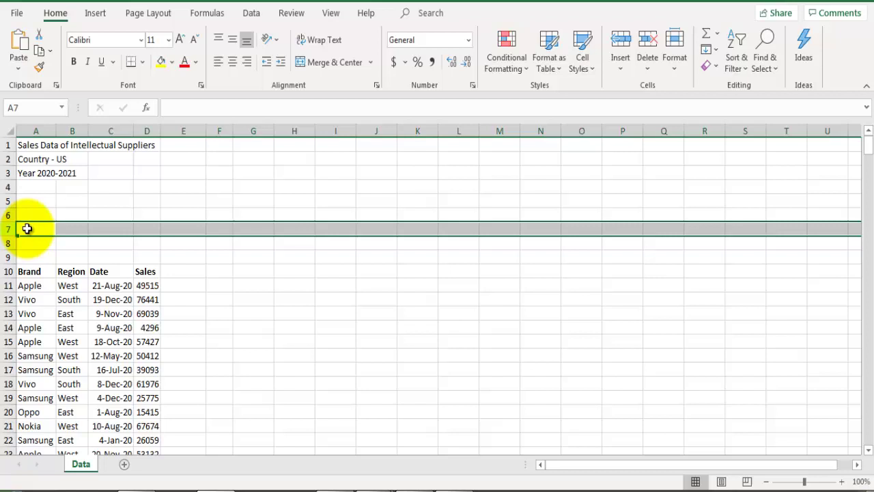
key("ctrl+minus")
key("ctrl+minus")
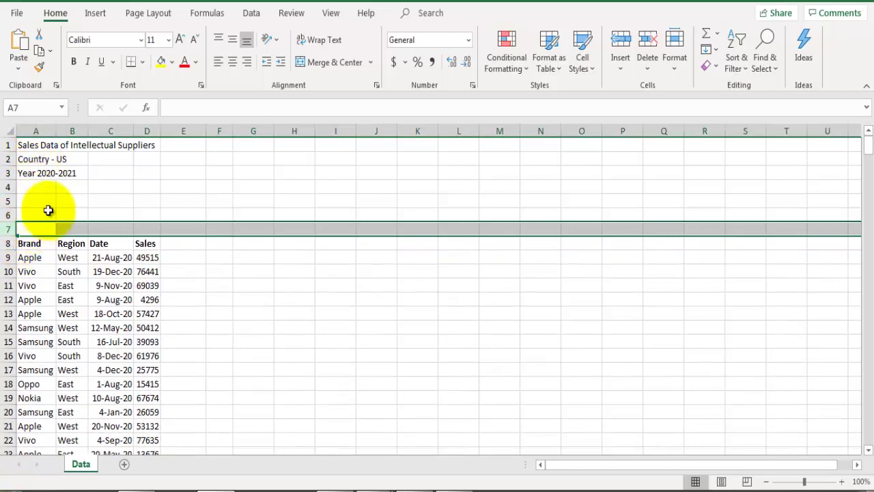
left_click(79, 202)
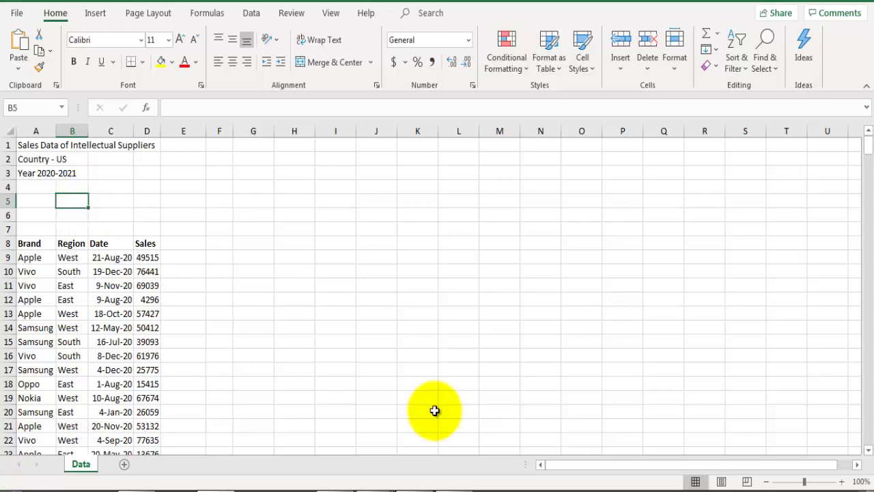
Step: Switch back to the Power Query Editor and refresh all query previews
mouse_move(387, 470)
left_click(410, 430)
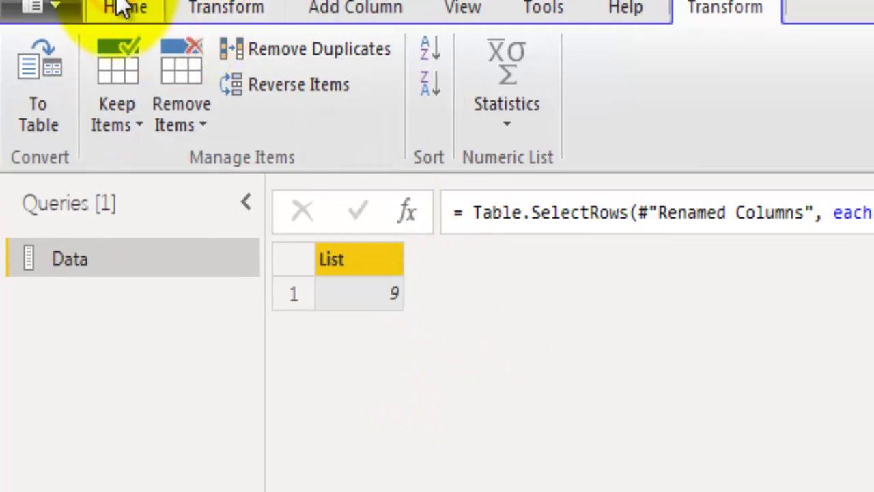
left_click(118, 6)
left_click(577, 126)
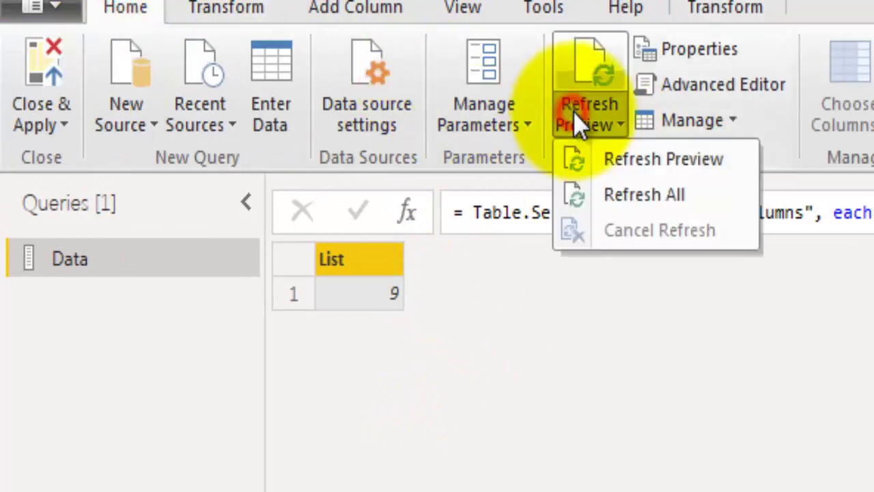
left_click(626, 195)
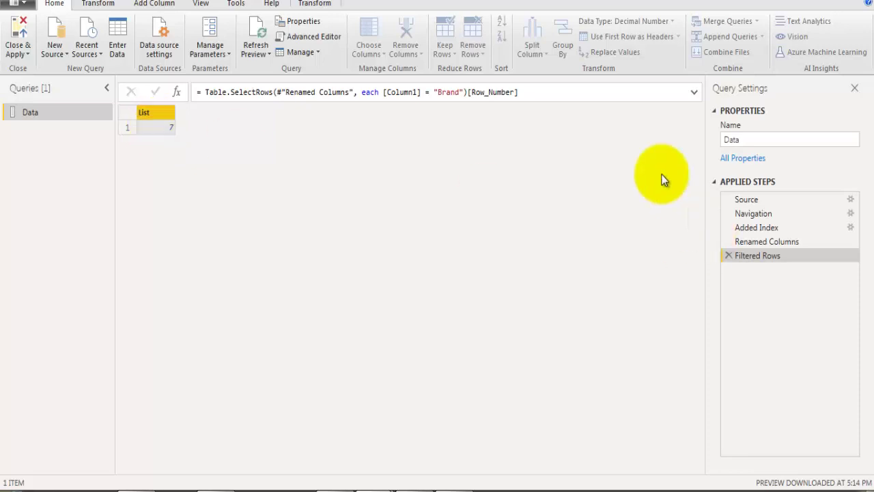
Step: Append {0} to the Filtered Rows formula to extract the first list item as a single value
left_click(533, 92)
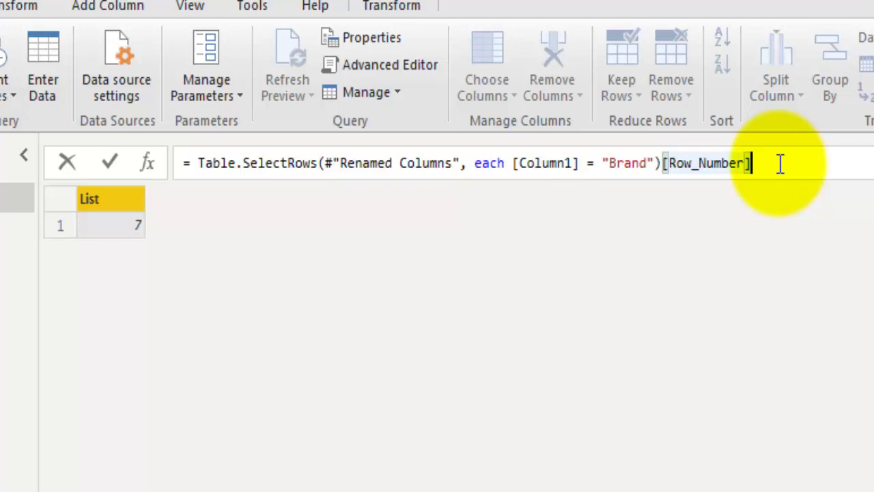
type("{0")
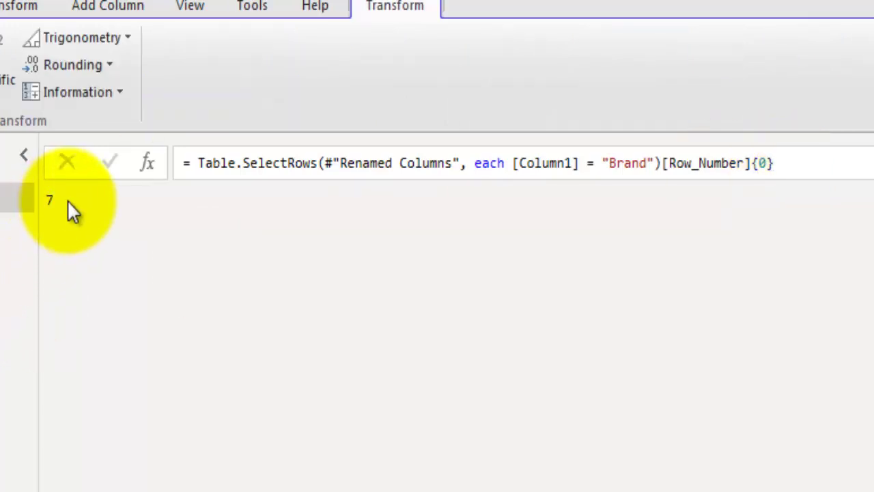
Step: Add a custom step after Filtered Rows and start its formula with Table.Skip( in front of #"Filtered Rows"
left_click(149, 167)
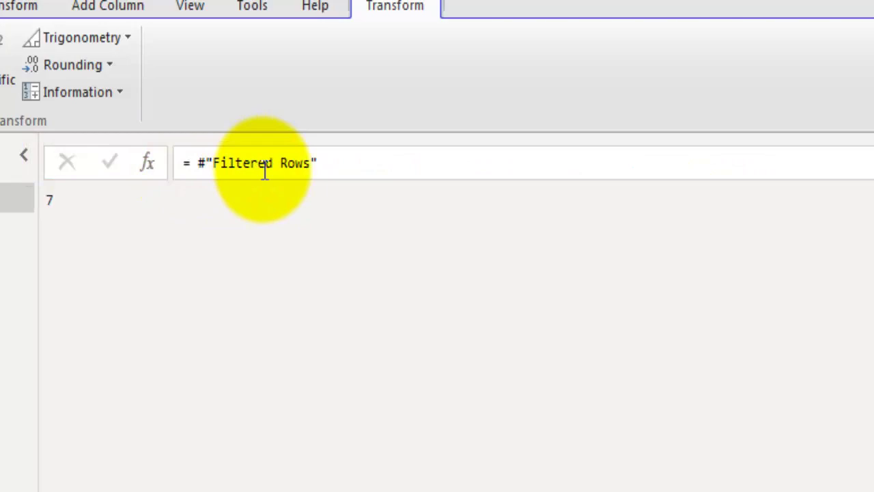
left_click(199, 164)
type("Table")
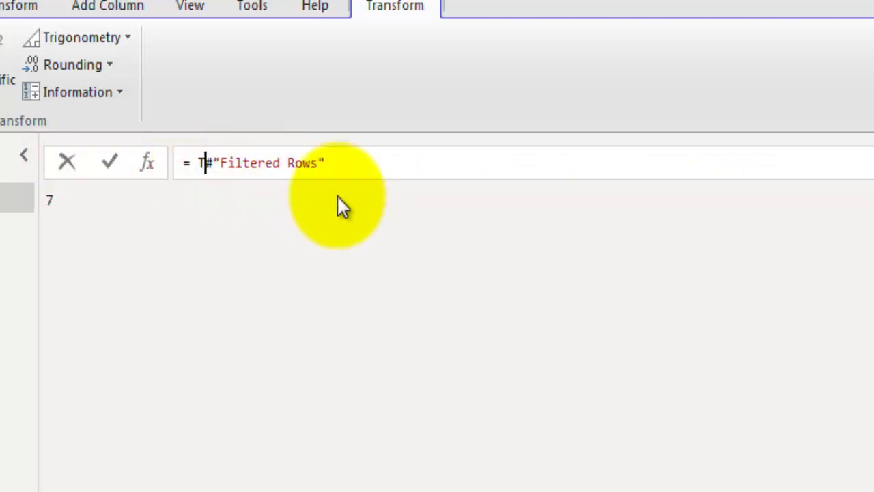
type(".Ski")
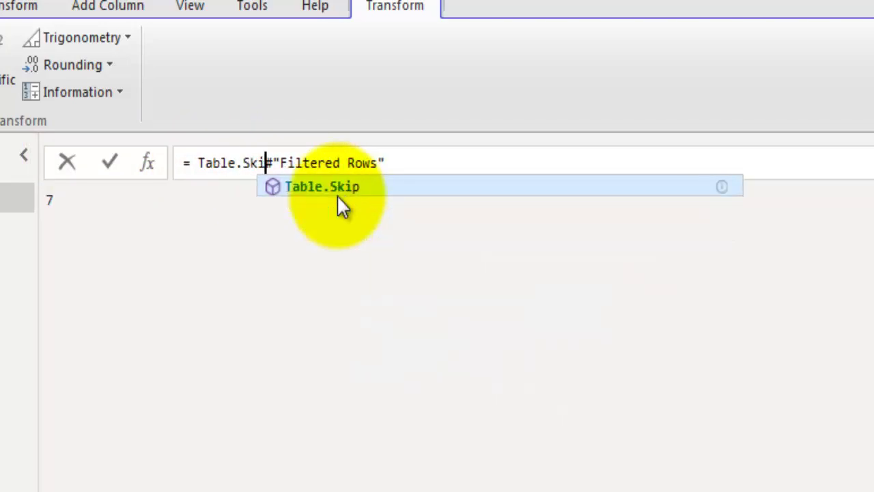
type("p")
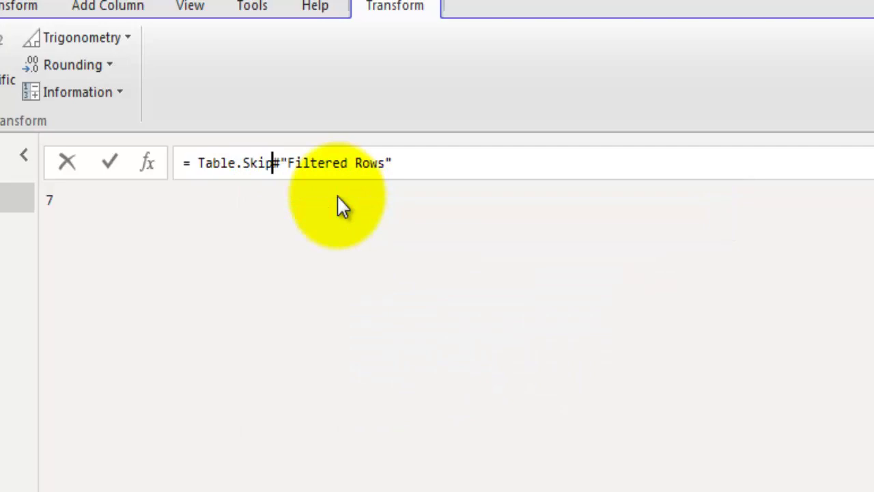
type("(")
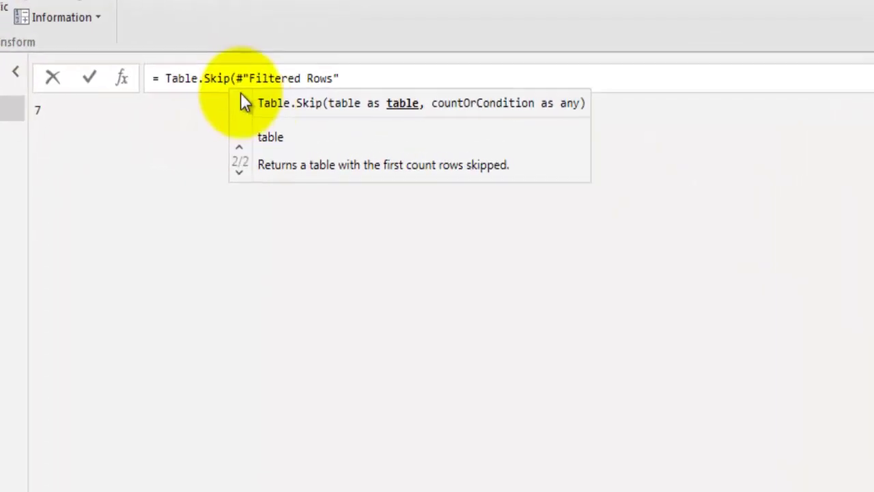
Step: Insert #"Added Index" as the first Table.Skip argument before #"Filtered Rows", deleting the stray word Added in front of it
left_click(230, 73)
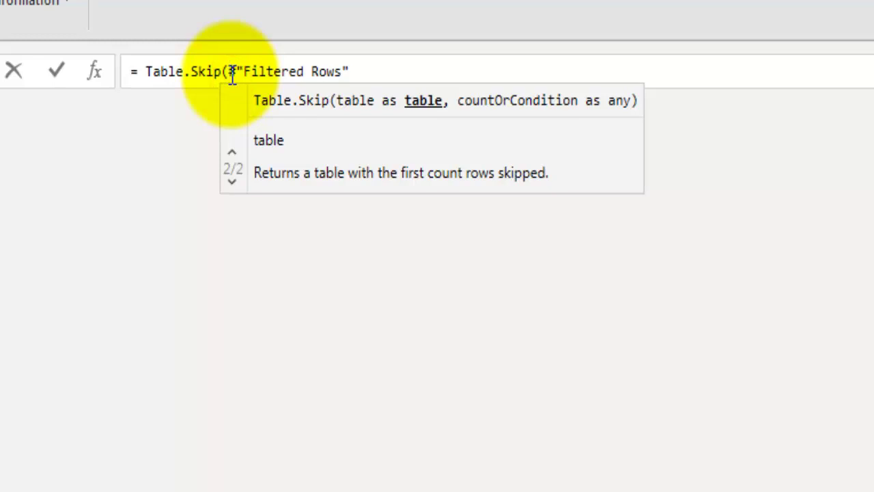
type("Added ")
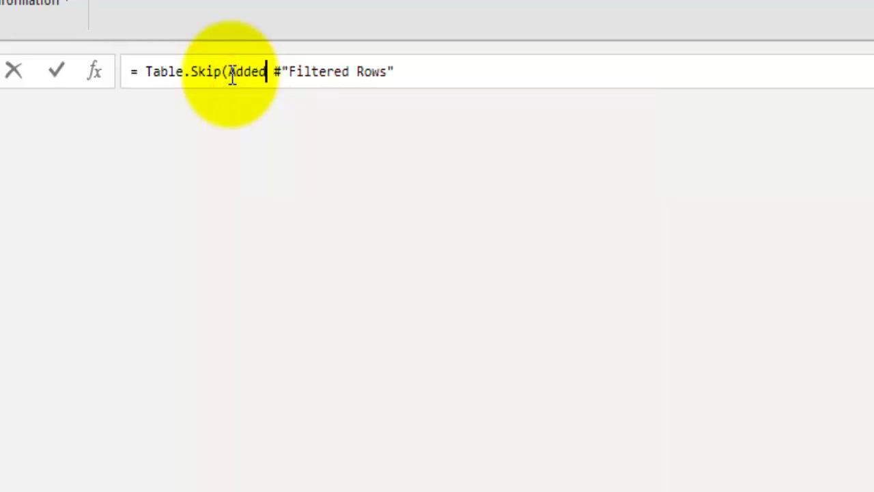
type("Inde")
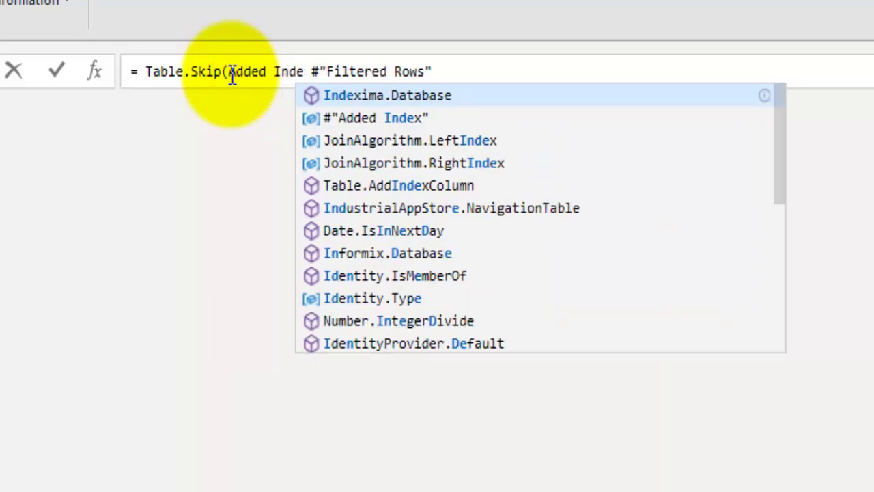
key("Down")
key("Tab")
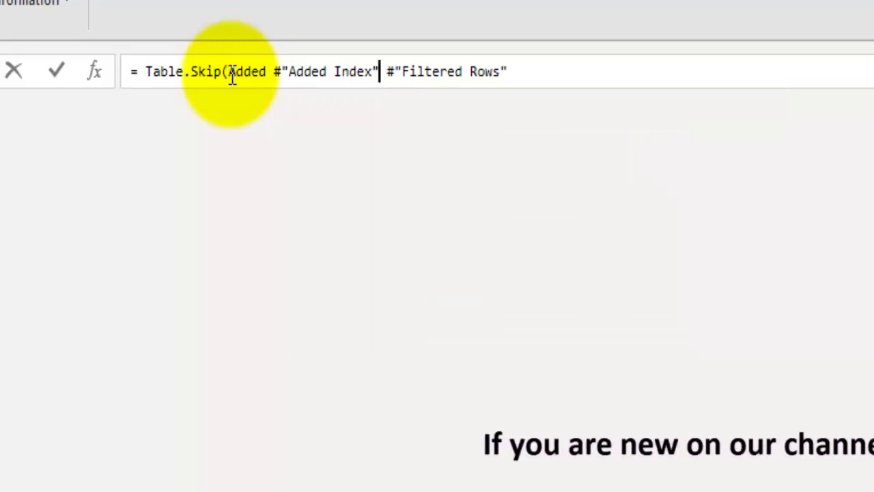
key("Left")
key("Left")
key("Left")
key("Left")
key("Left")
key("Left")
key("Left")
key("Left")
key("Left")
key("Left")
key("Left")
key("Left")
key("Left")
key("Left")
key("Left")
key("Left")
key("Left")
key("Left")
key("Left")
key("Left")
key("Right")
key("Right")
key("Right")
key("Right")
key("Right")
key("Right")
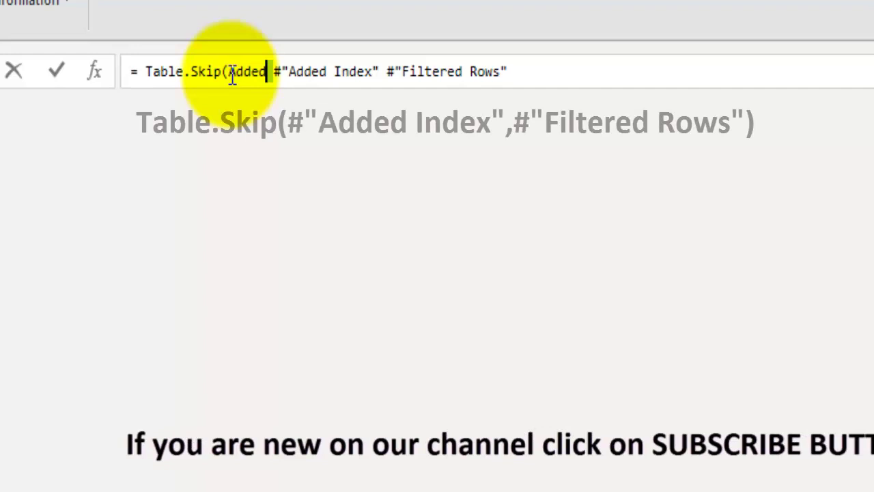
double_click(245, 72)
key("Delete")
key("Delete")
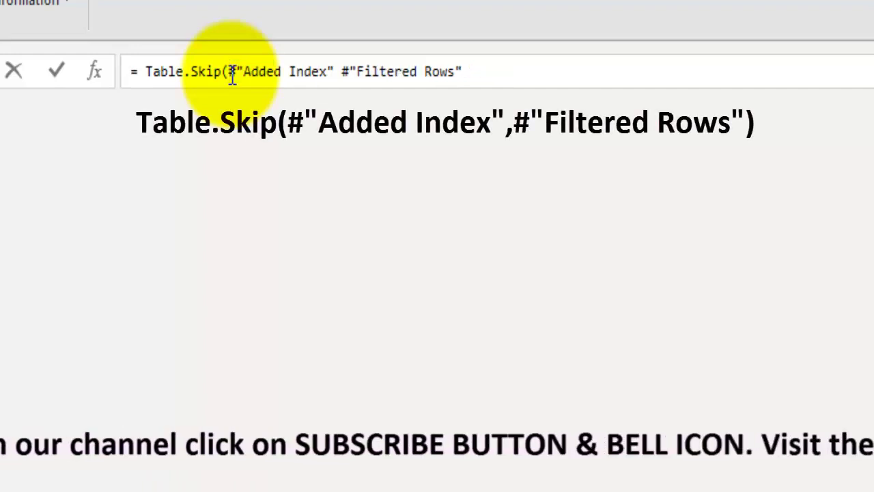
Step: Separate the two arguments with a comma, close the parenthesis and apply the formula Table.Skip(#"Added Index", #"Filtered Rows")
left_click(334, 72)
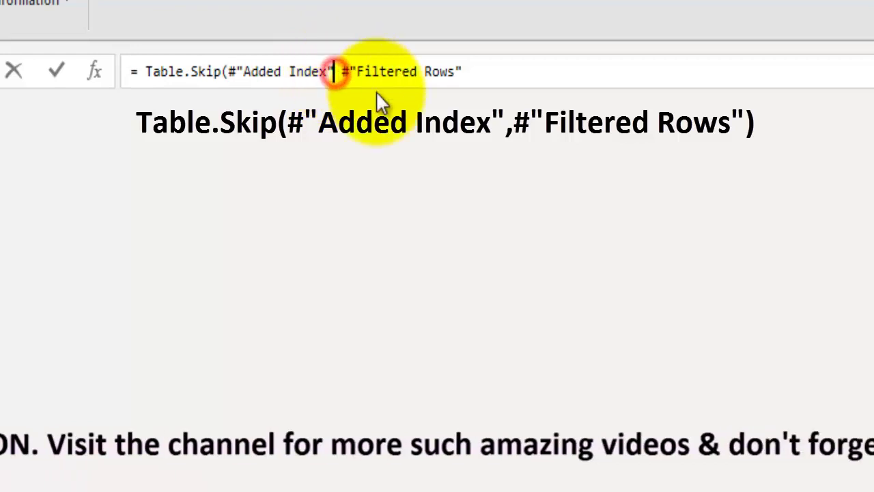
type(",")
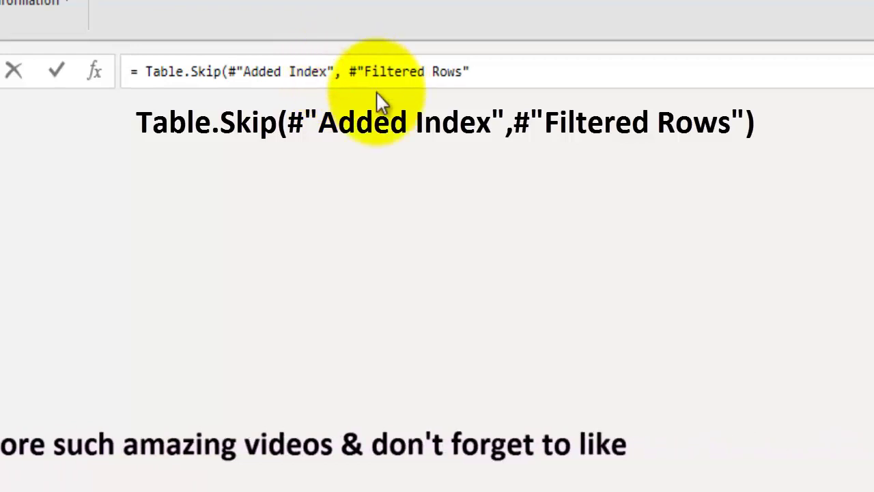
key("End")
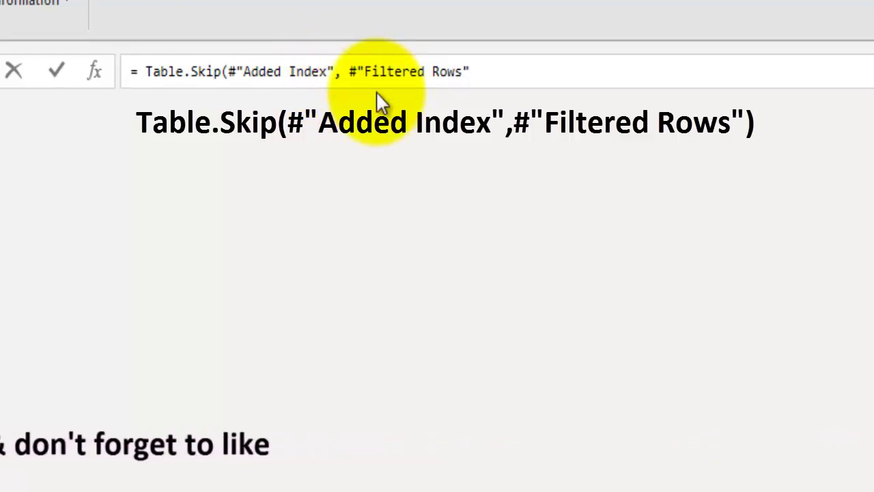
type(")")
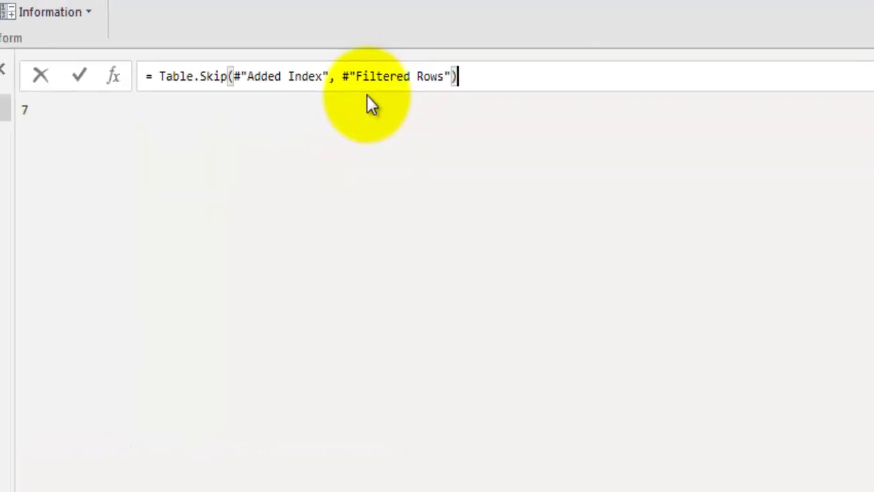
key("Return")
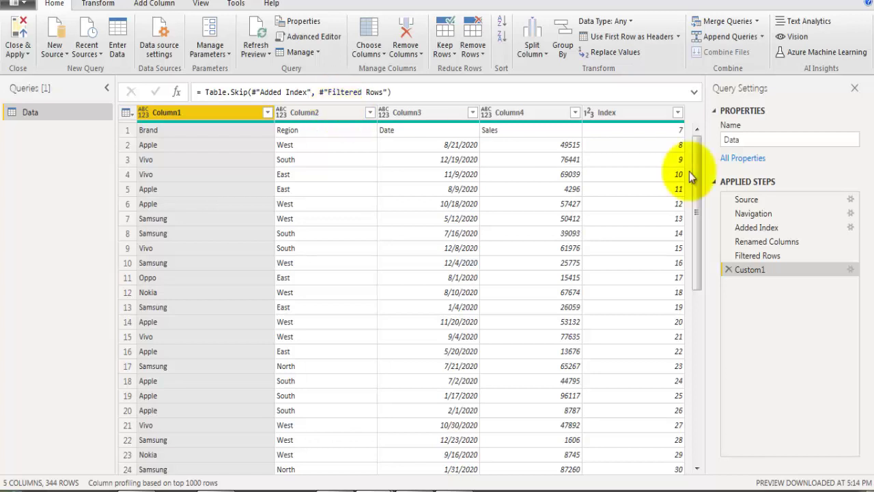
Step: Remove the Index column and promote the first row to column headers
right_click(629, 115)
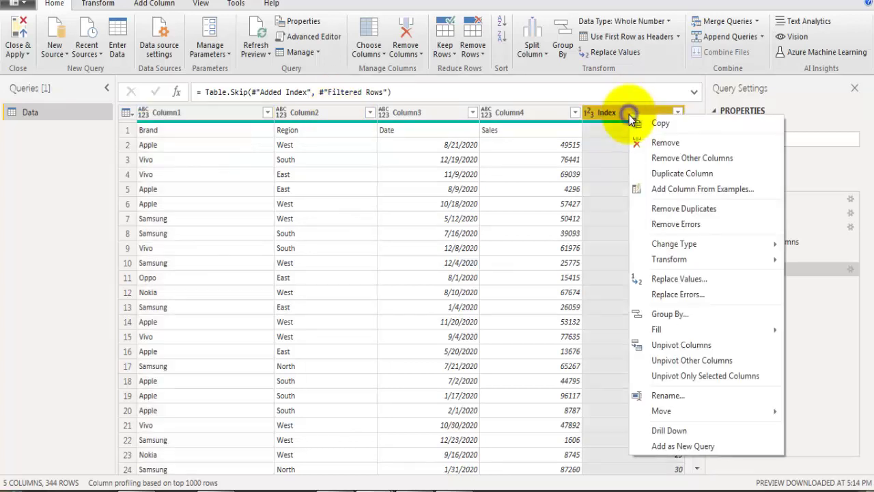
left_click(664, 143)
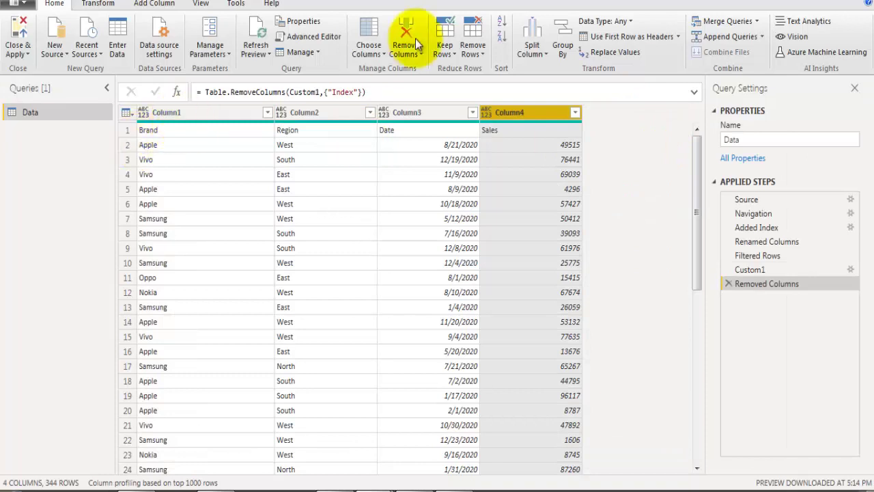
left_click(637, 36)
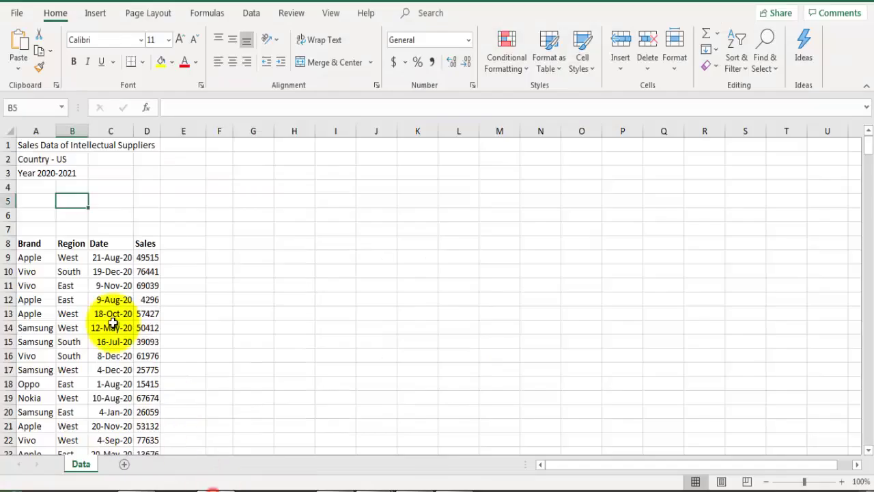
Step: In the source workbook in Excel, fill cells A6 to D6 with the junk text asasdfafew
left_click(34, 213)
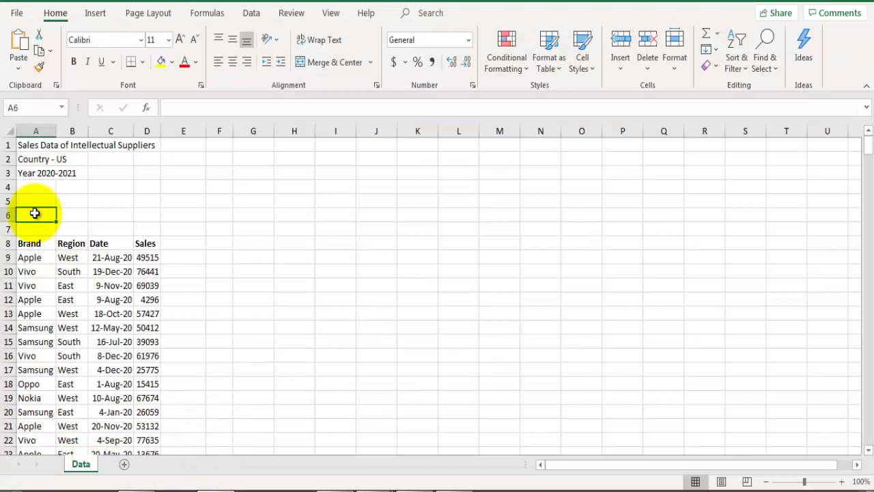
key("shift+Right")
key("shift+Right")
key("shift+Right")
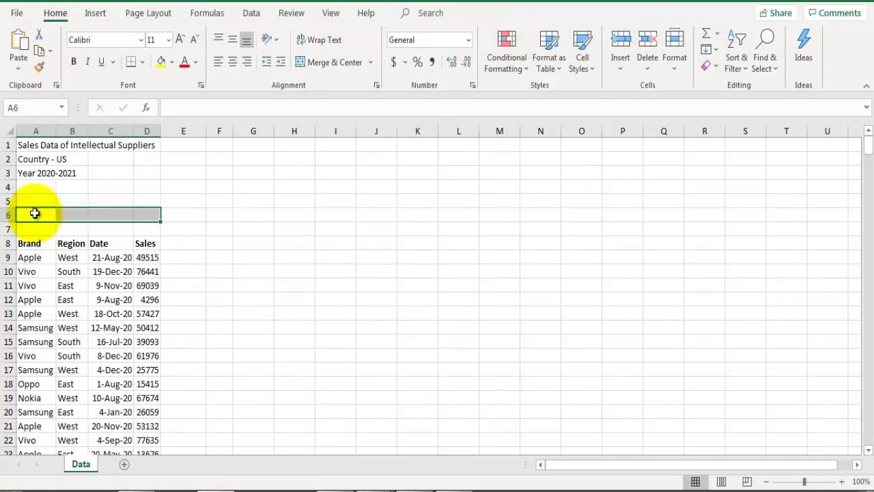
type("asasdfafew")
key("ctrl+Return")
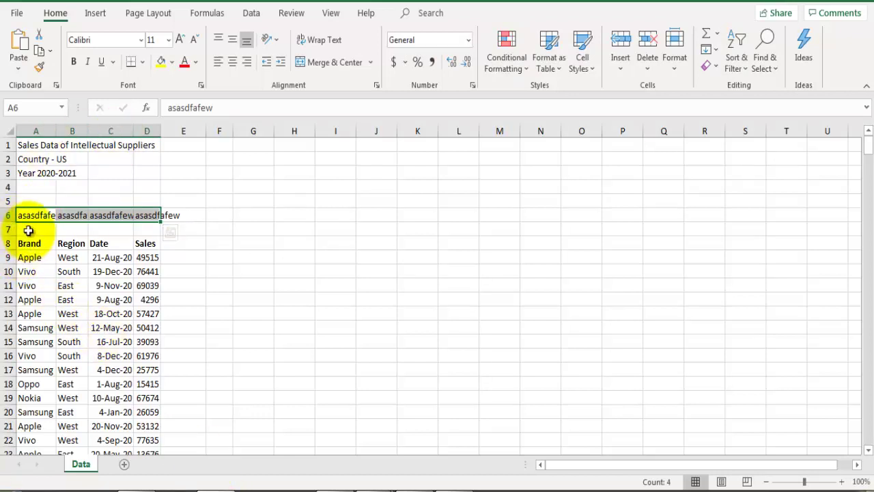
Step: Insert three more blank rows at row 7, above the Brand header row
left_click(28, 230)
key("F4")
key("F4")
key("F4")
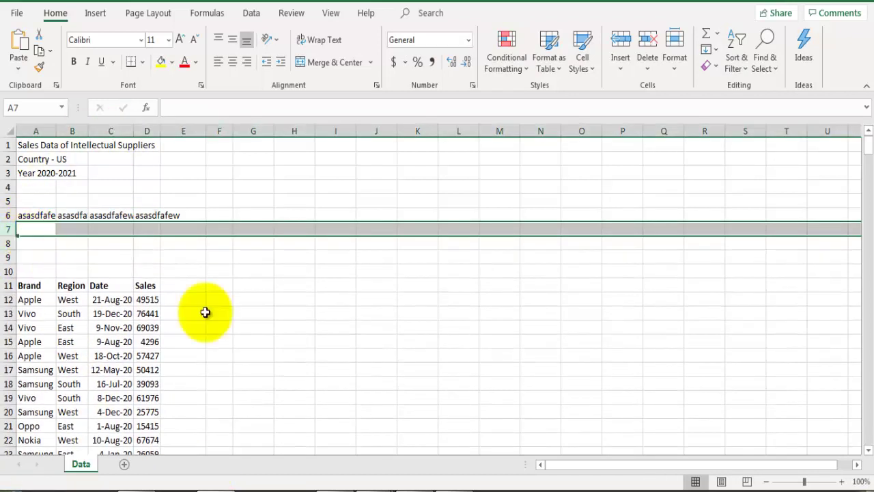
left_click(358, 345)
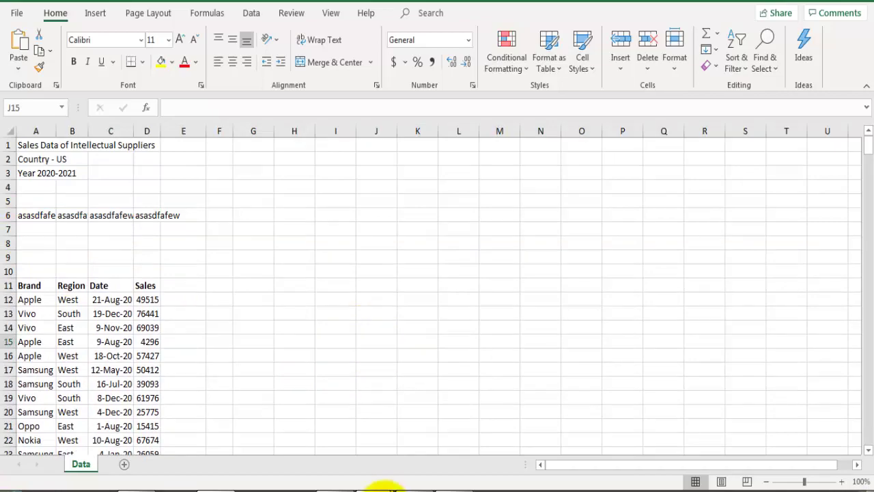
Step: Switch back to the Power Query Editor and refresh all query previews
mouse_move(390, 486)
left_click(416, 413)
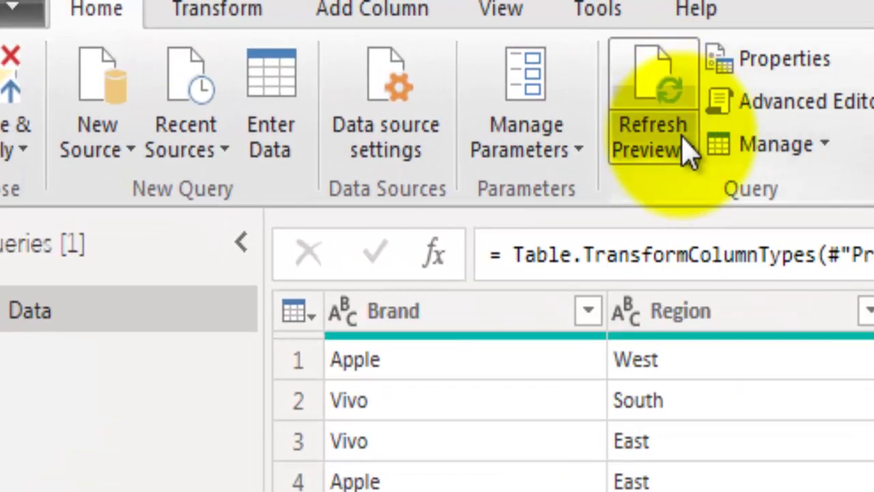
left_click(376, 86)
left_click(743, 234)
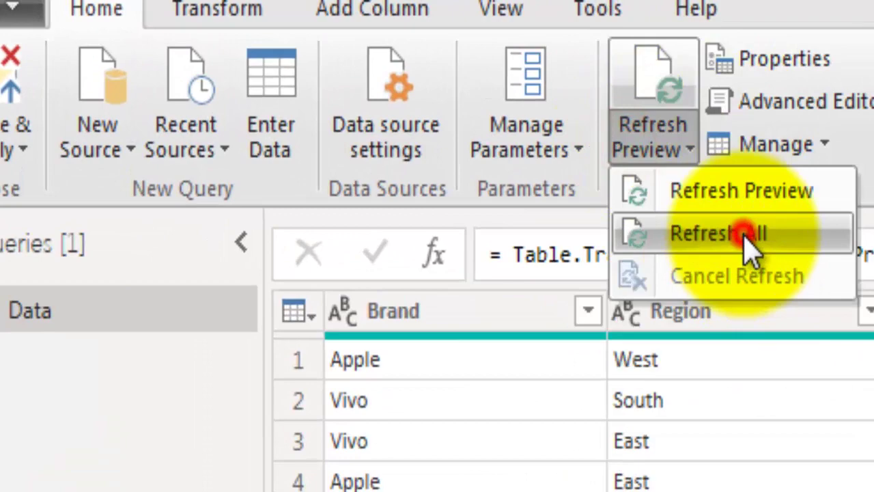